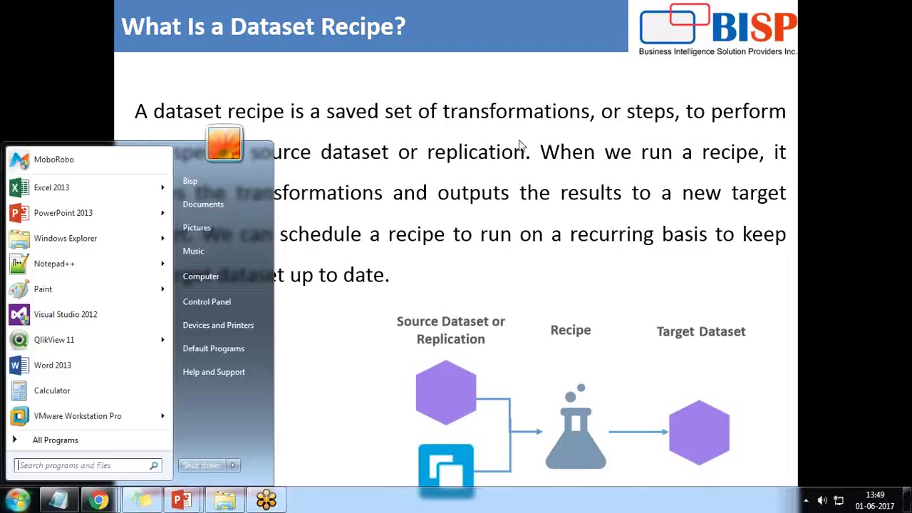
# Step: Bring the Wave Analytics browser window forward from the taskbar
pyautogui.click(98, 500)
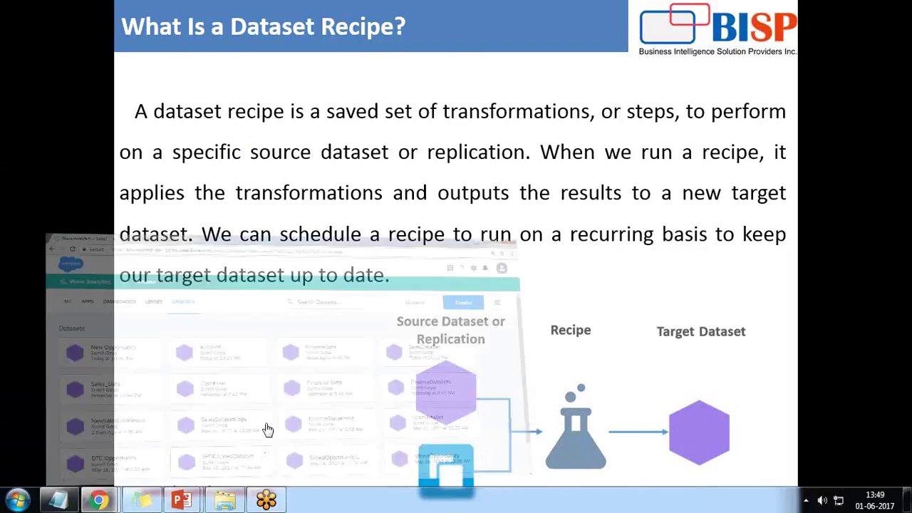
# Step: In the Wave Analytics window, open the gear settings menu, close it, then reopen it
pyautogui.click(250, 428)
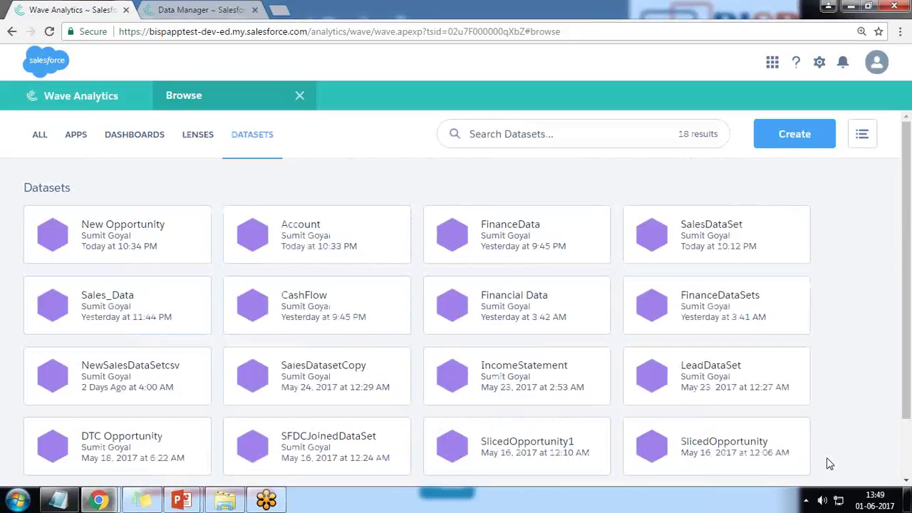
pyautogui.click(820, 62)
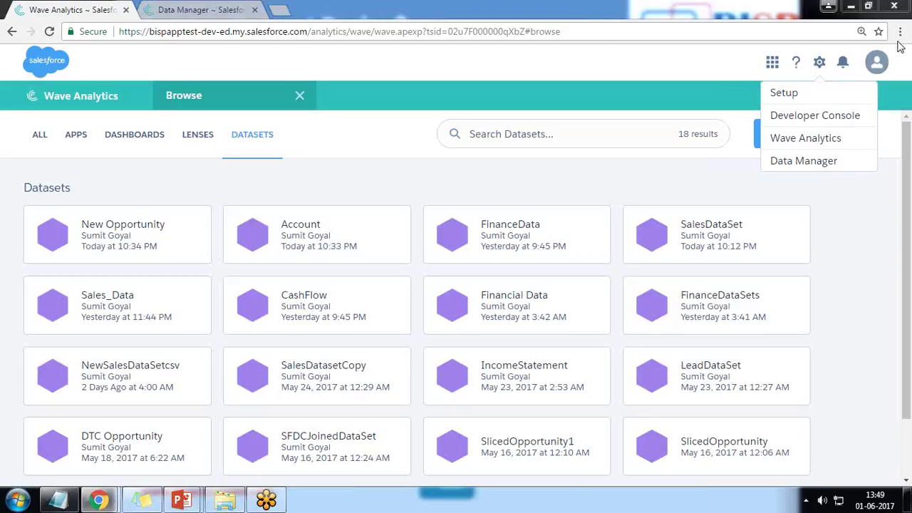
pyautogui.click(532, 173)
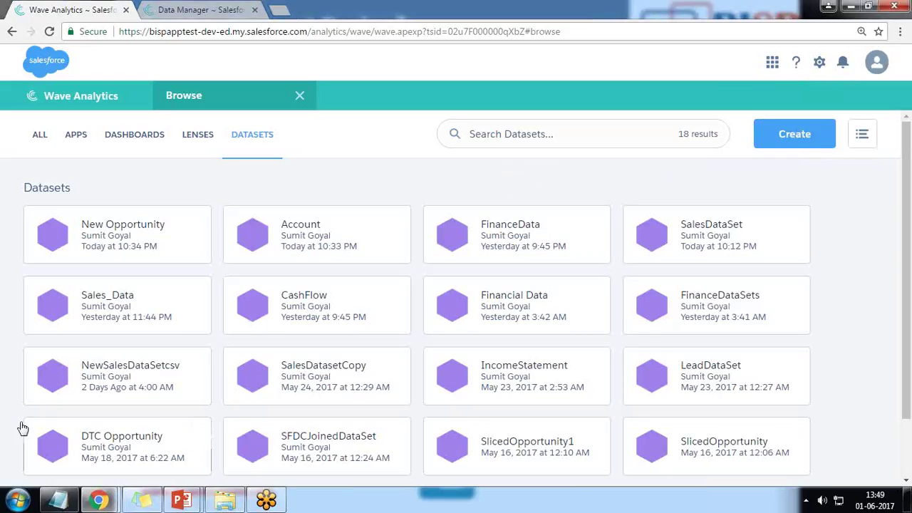
pyautogui.scroll(-1, 643, 320)
pyautogui.scroll(1, 637, 321)
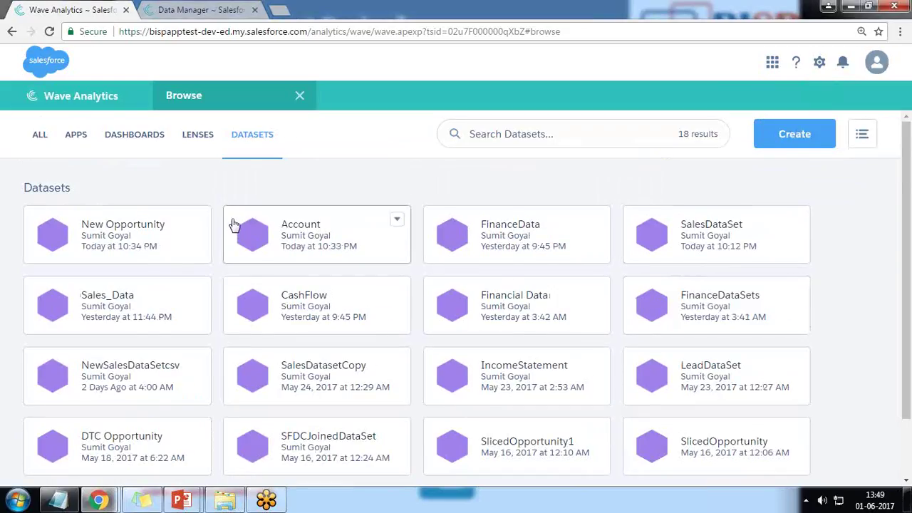
pyautogui.click(820, 63)
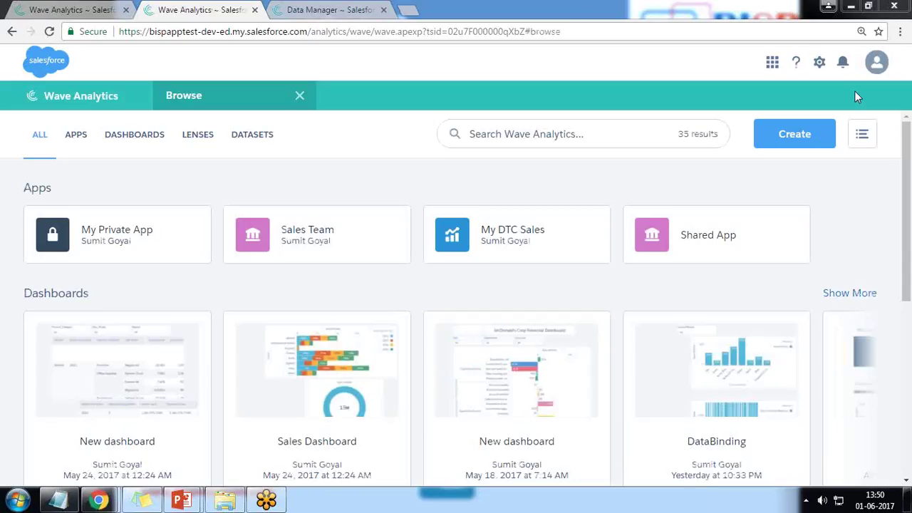
# Step: Open Data Manager from the gear menu and close the extra Wave Analytics tab
pyautogui.click(819, 62)
pyautogui.click(801, 161)
pyautogui.click(199, 10)
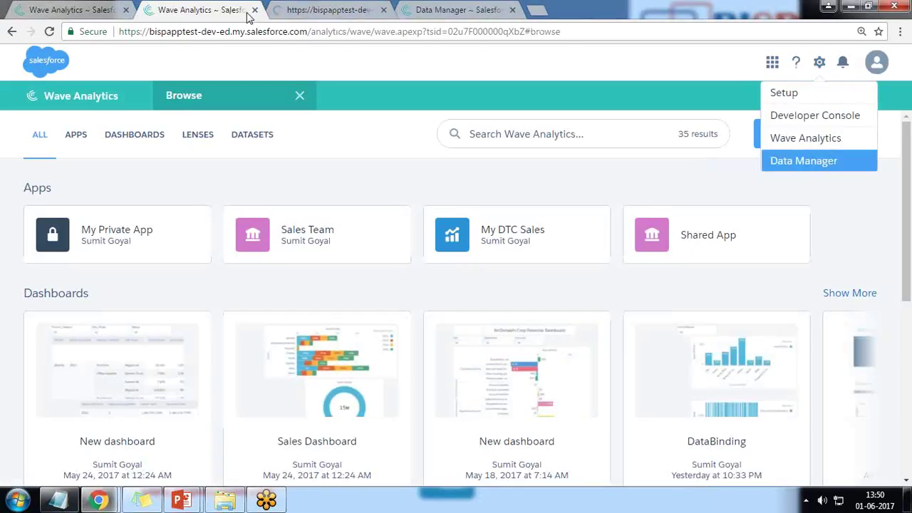
pyautogui.click(254, 9)
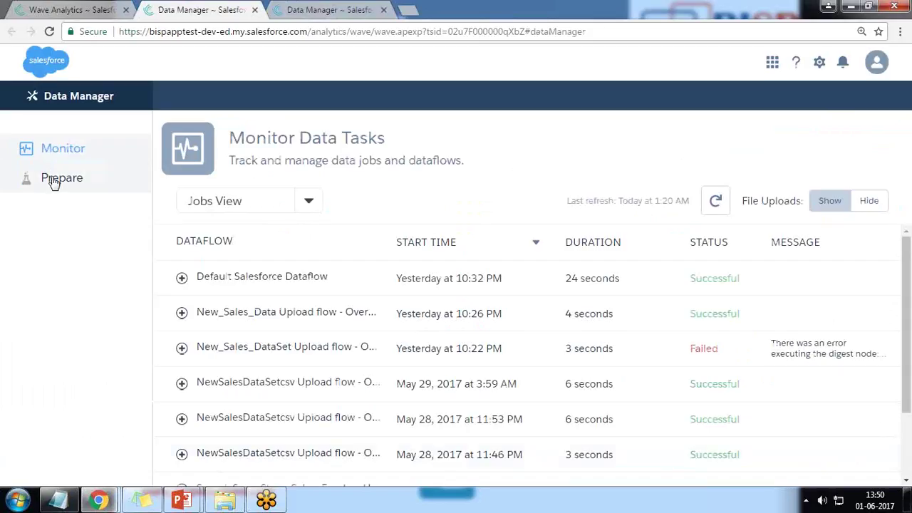
# Step: Go to Prepare and highlight the Dataset Recipes heading and its description
pyautogui.click(61, 180)
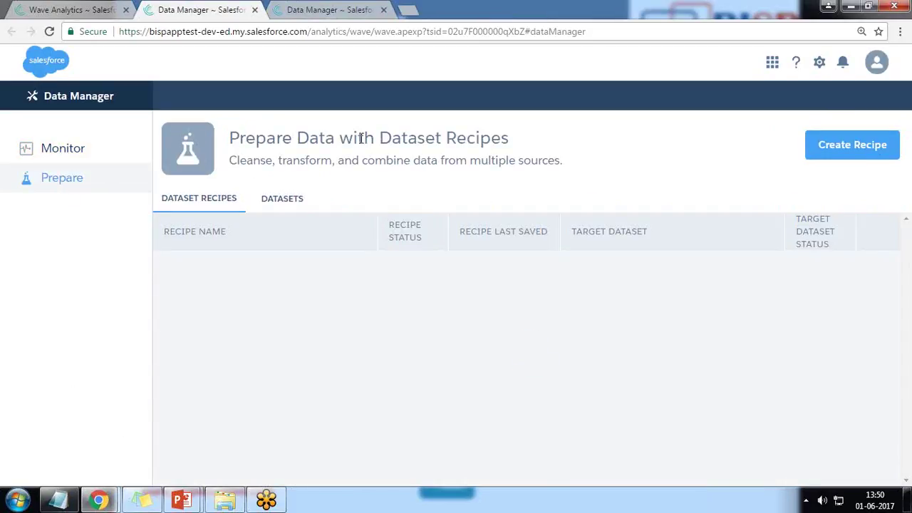
pyautogui.moveTo(378, 138); pyautogui.dragTo(520, 146)
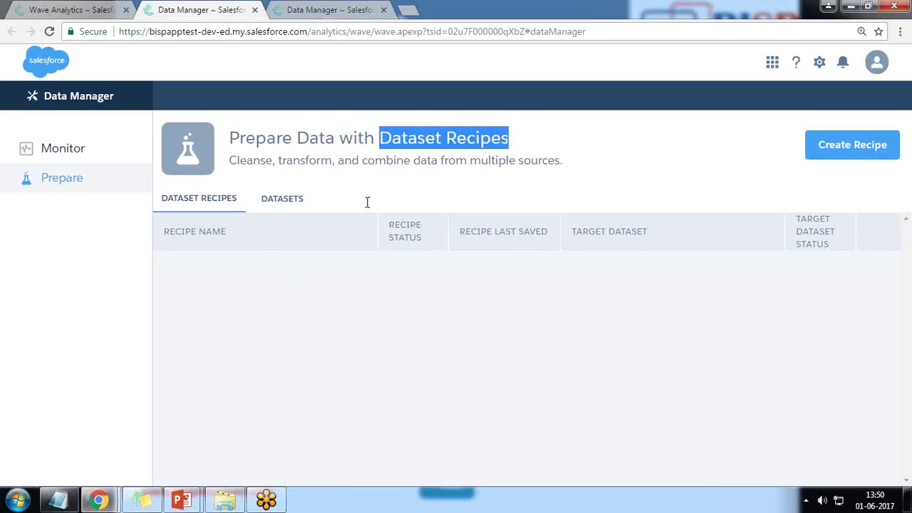
pyautogui.moveTo(230, 161); pyautogui.dragTo(255, 163)
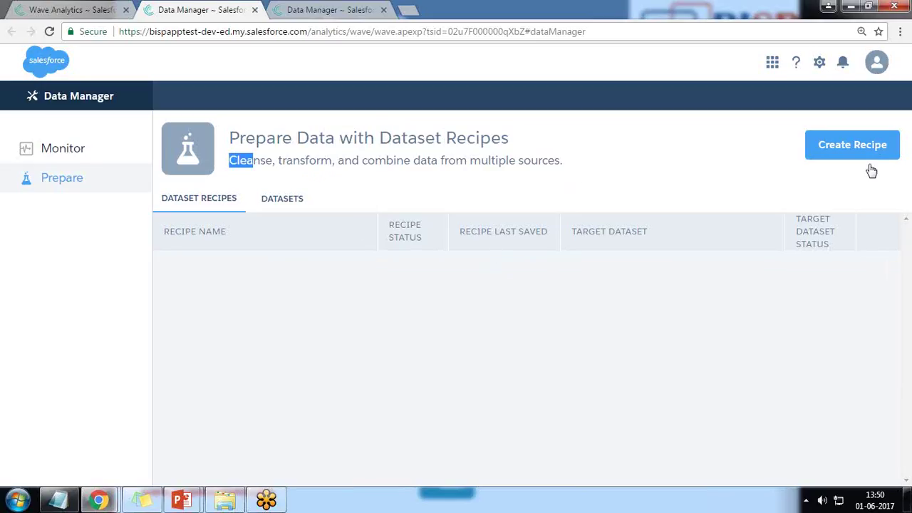
# Step: Create a dataset recipe named TestRecipe from the Sales_Data dataset
pyautogui.click(854, 149)
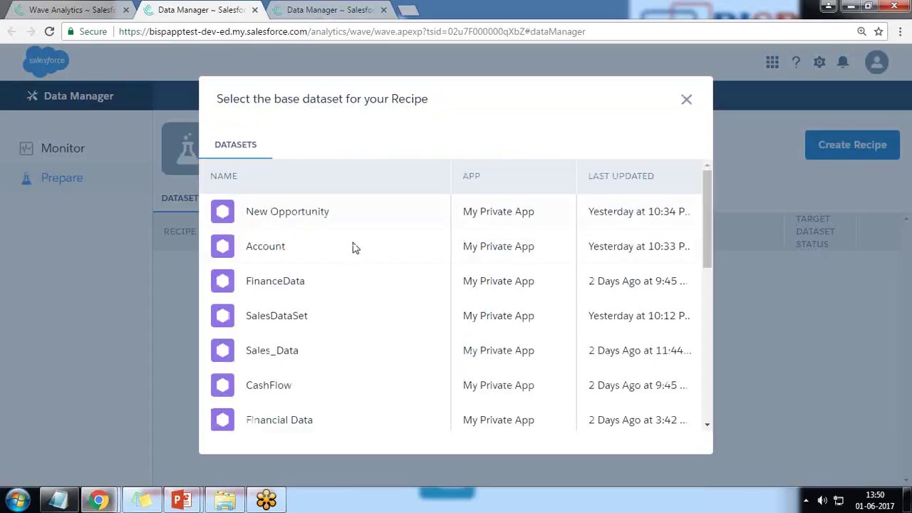
pyautogui.scroll(-1, 331, 285)
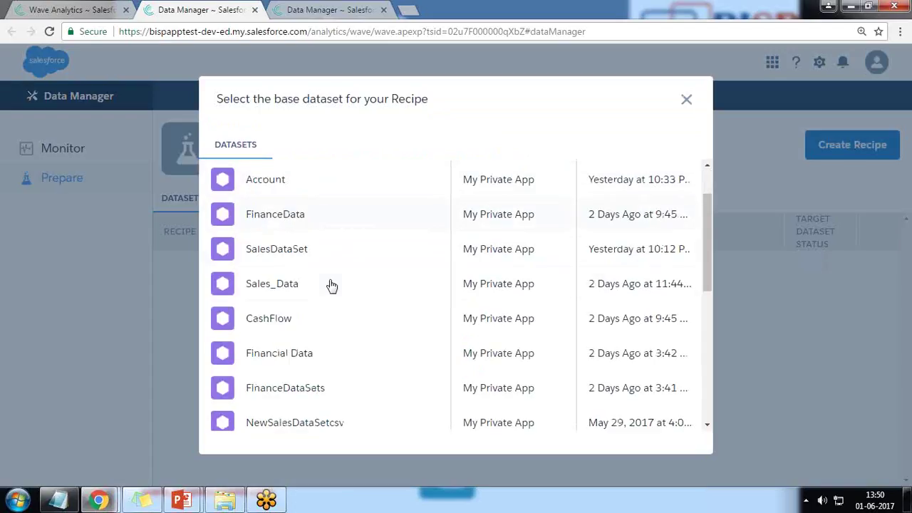
pyautogui.click(280, 286)
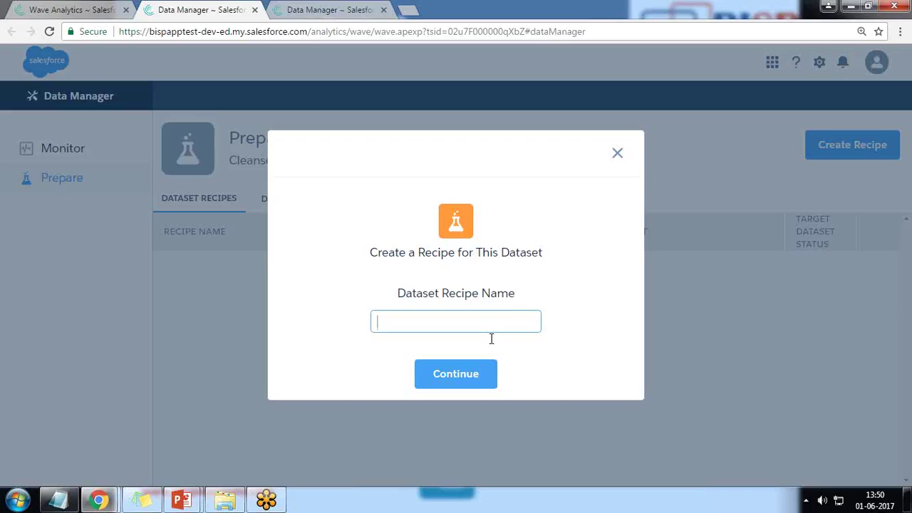
pyautogui.write('TestRecipe')
pyautogui.click(454, 373)
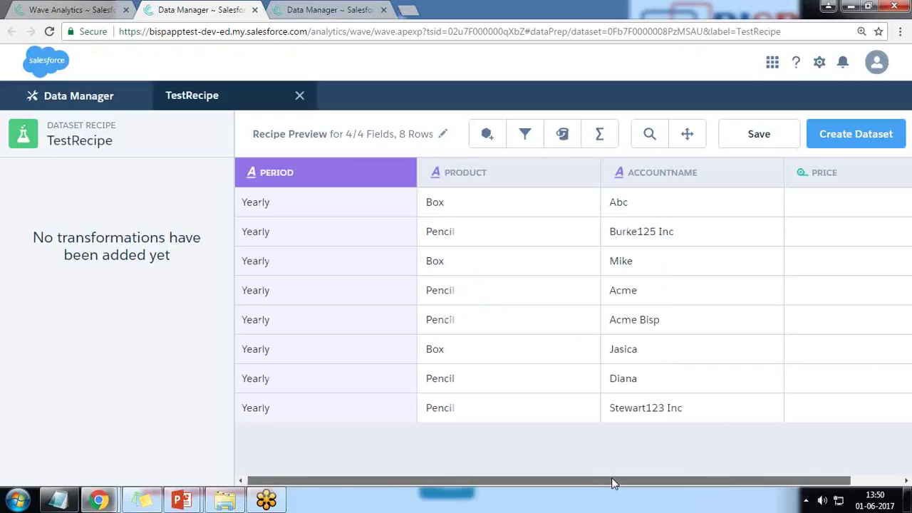
pyautogui.moveTo(611, 482); pyautogui.dragTo(810, 450)
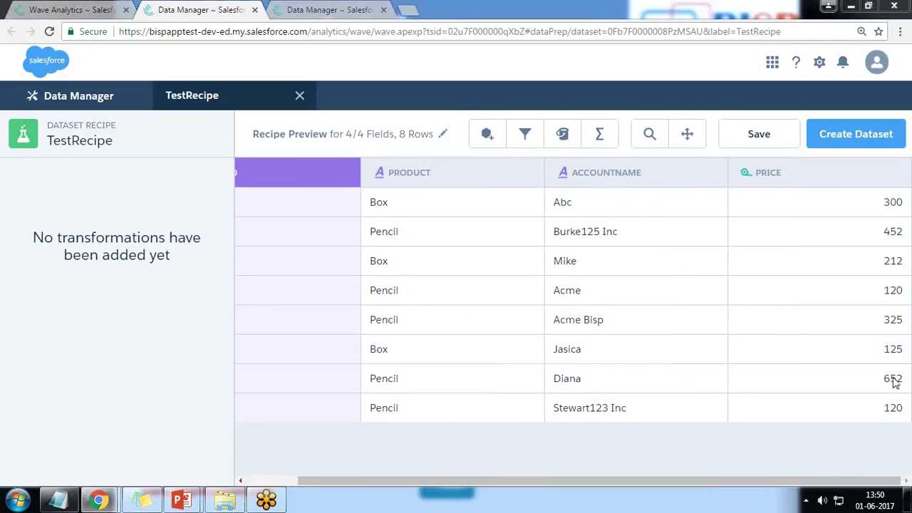
pyautogui.moveTo(471, 128)
pyautogui.mouseDown()
pyautogui.moveTo(462, 135)
pyautogui.moveTo(581, 152)
pyautogui.moveTo(634, 139)
pyautogui.moveTo(581, 115)
pyautogui.moveTo(463, 115)
pyautogui.mouseUp()
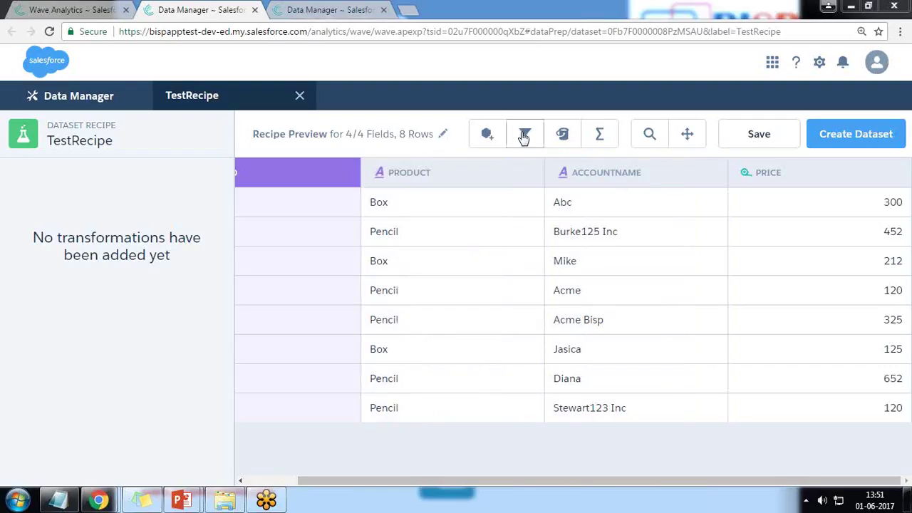
# Step: Start a Product row filter, cancel it, and pick out the value Pencil in the data
pyautogui.click(524, 137)
pyautogui.click(211, 285)
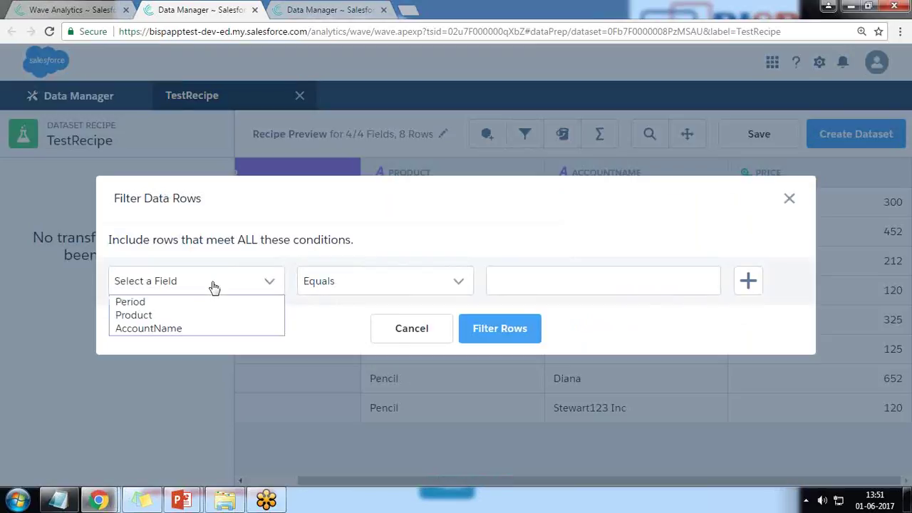
pyautogui.click(158, 316)
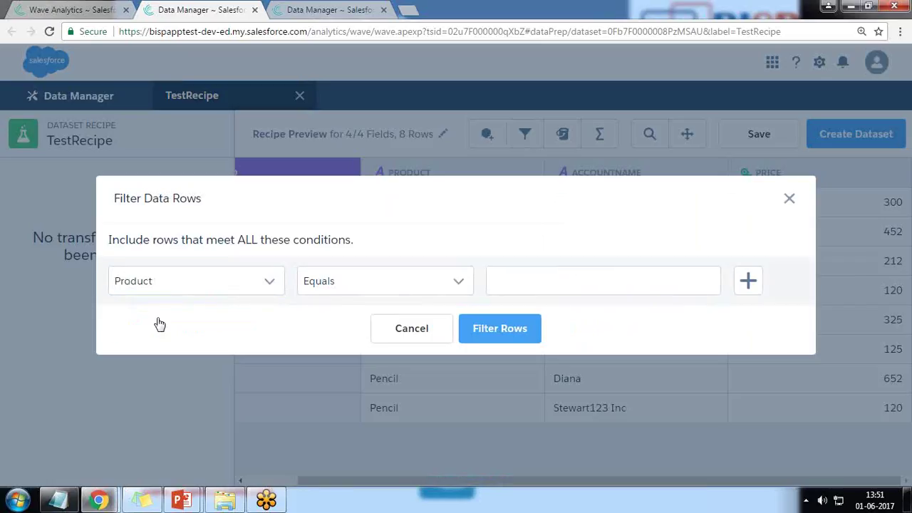
pyautogui.click(562, 292)
pyautogui.click(402, 340)
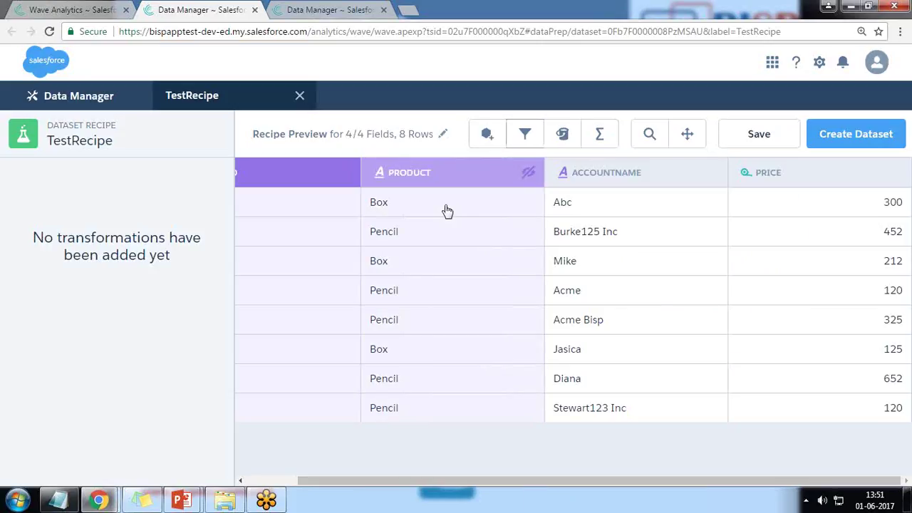
pyautogui.doubleClick(376, 238)
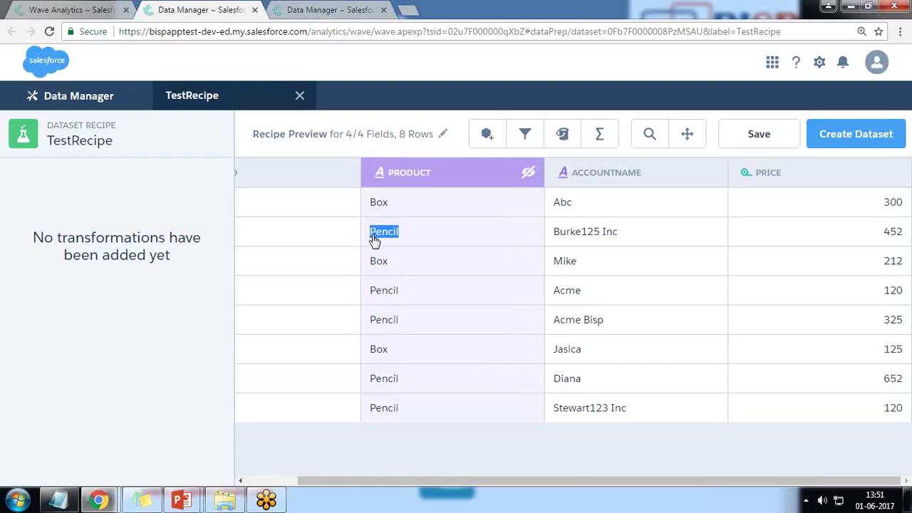
# Step: Filter rows on Product equals Pencil, leaving five Pencil rows
pyautogui.click(524, 135)
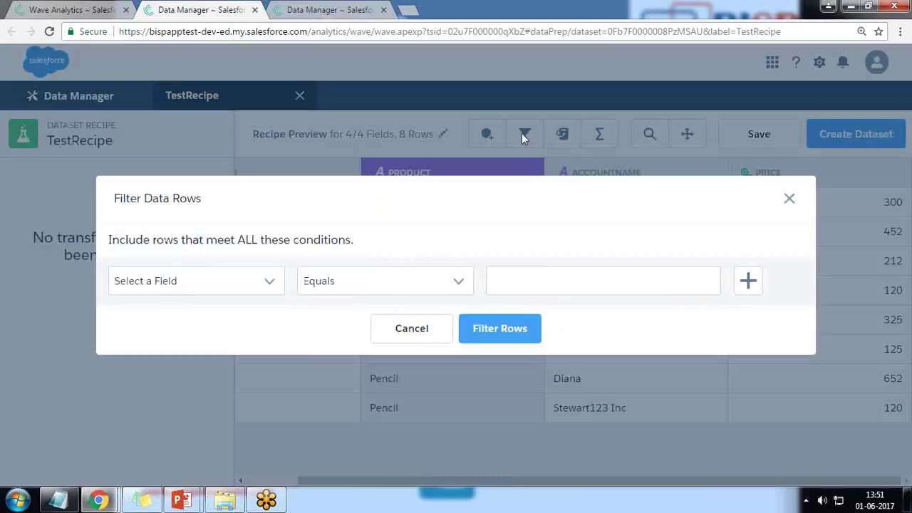
pyautogui.click(166, 286)
pyautogui.click(163, 317)
pyautogui.write('Pencil')
pyautogui.press('Return')
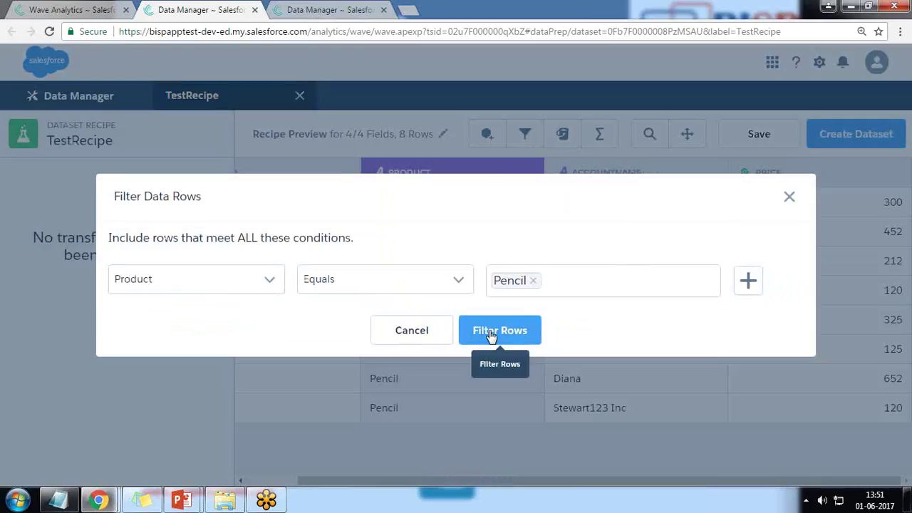
pyautogui.click(491, 331)
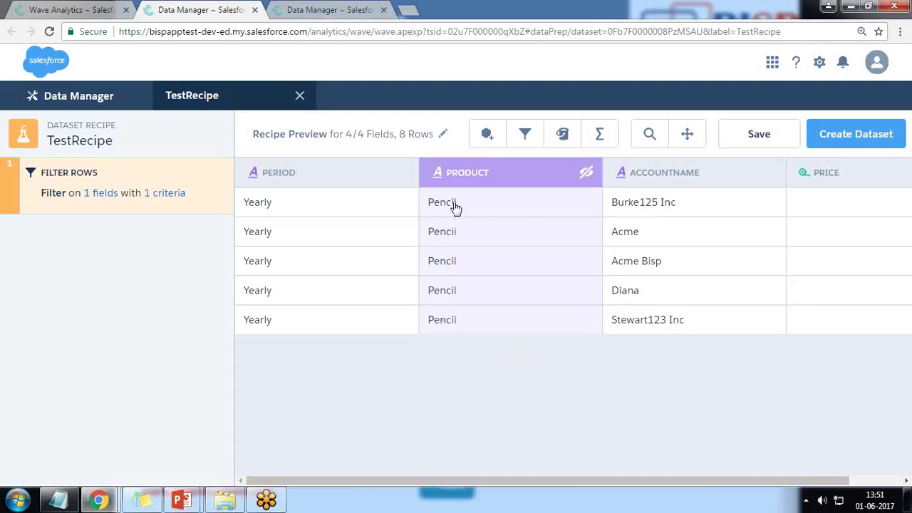
pyautogui.moveTo(471, 479); pyautogui.dragTo(609, 479)
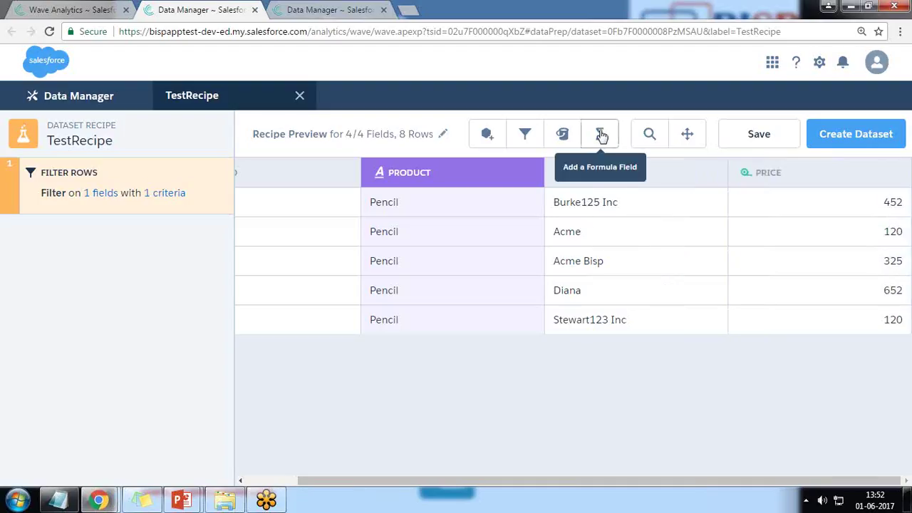
# Step: Add a formula field named Tax computed as [Price]*10/100
pyautogui.click(601, 135)
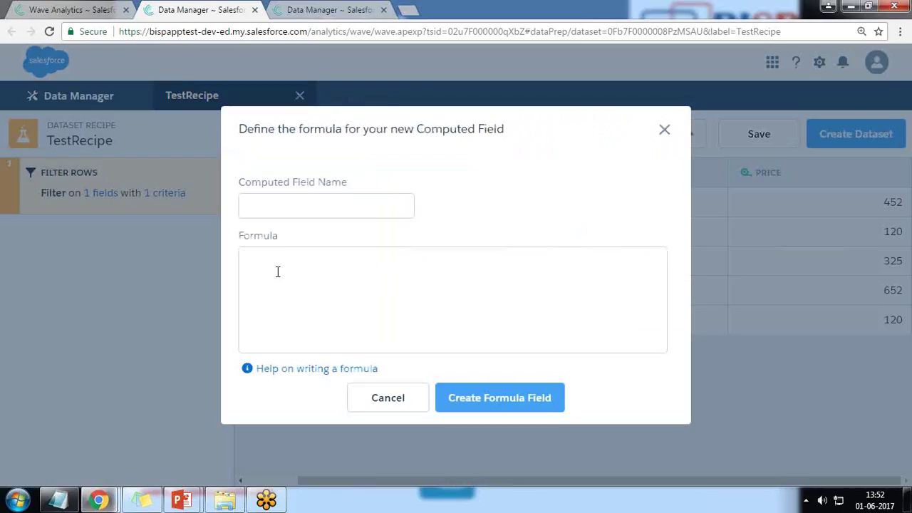
pyautogui.write('Pr')
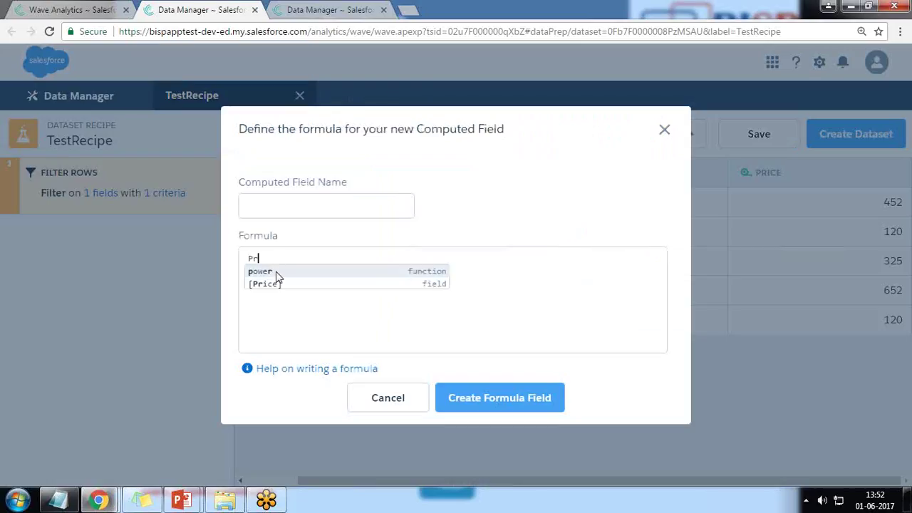
pyautogui.click(265, 283)
pyautogui.write('*10')
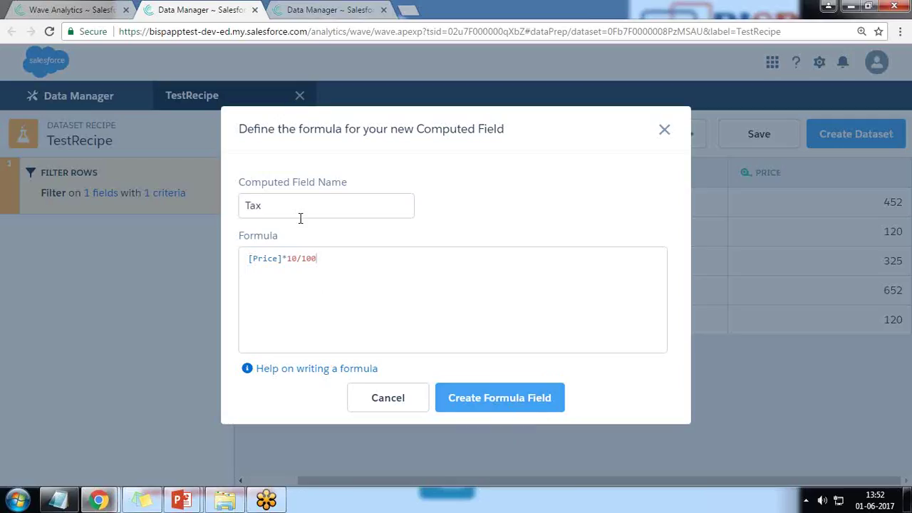
pyautogui.write('ppl')
pyautogui.press('BackSpace')
pyautogui.press('BackSpace')
pyautogui.press('BackSpace')
pyautogui.press('BackSpace')
pyautogui.press('BackSpace')
pyautogui.press('BackSpace')
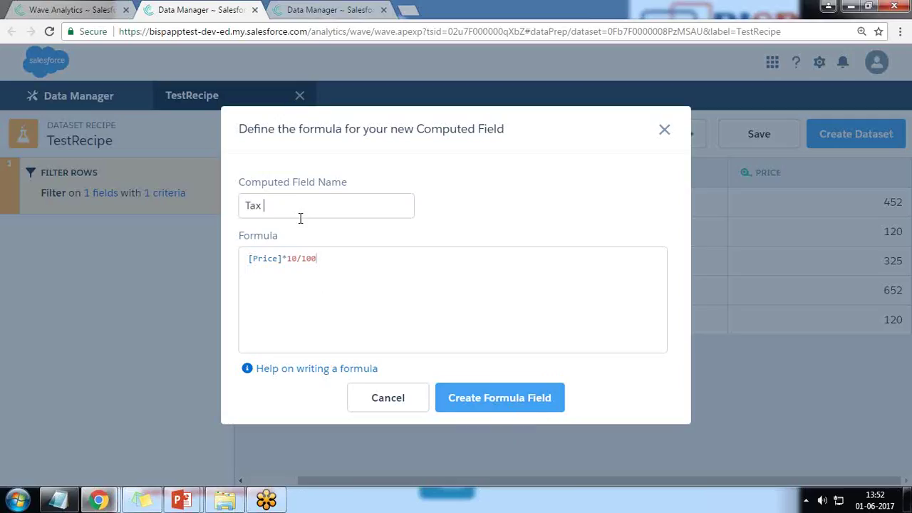
pyautogui.click(511, 414)
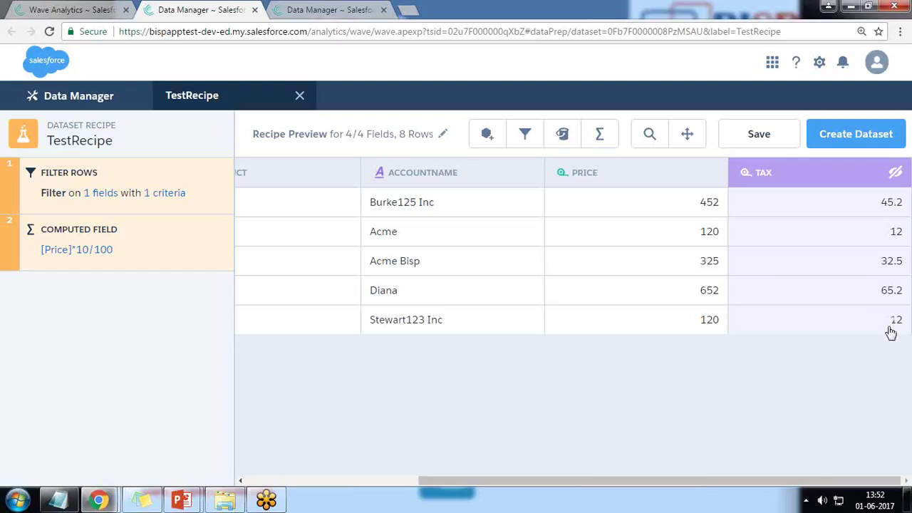
# Step: Open the bucket setup for Tax and close it without creating anything
pyautogui.click(563, 134)
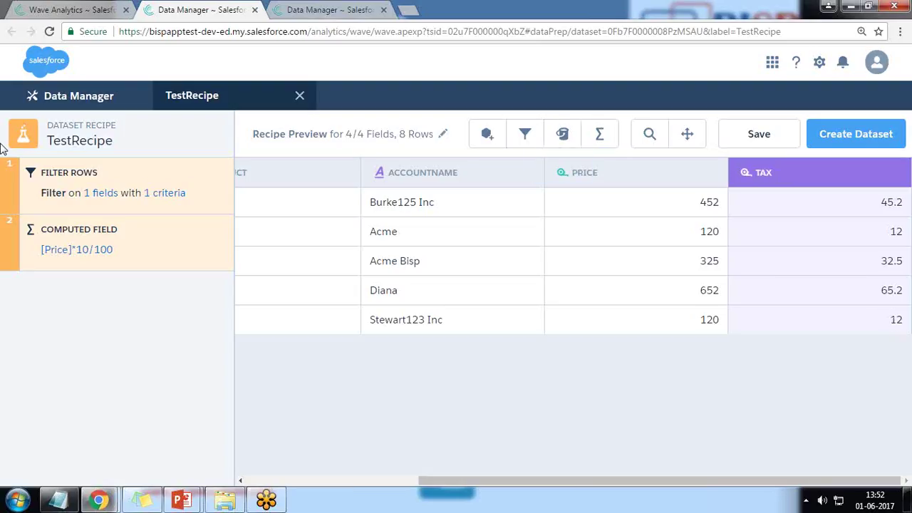
pyautogui.click(563, 134)
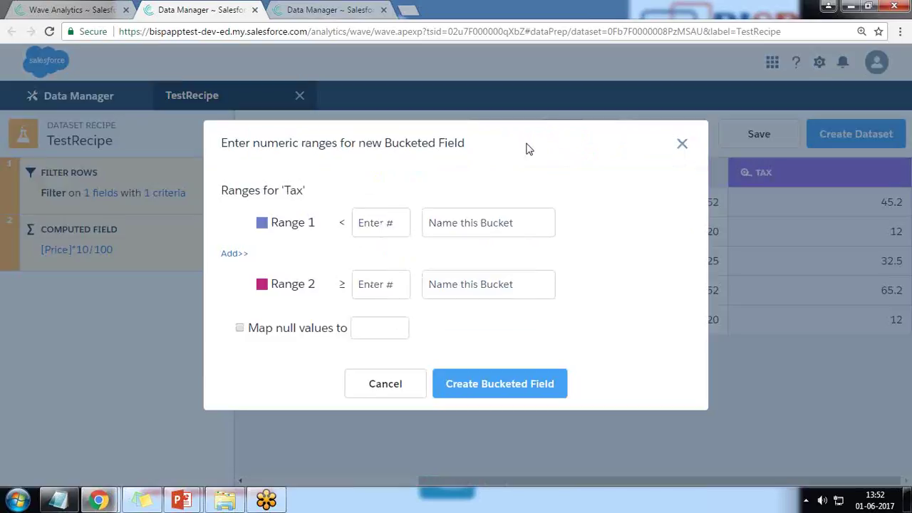
pyautogui.click(682, 144)
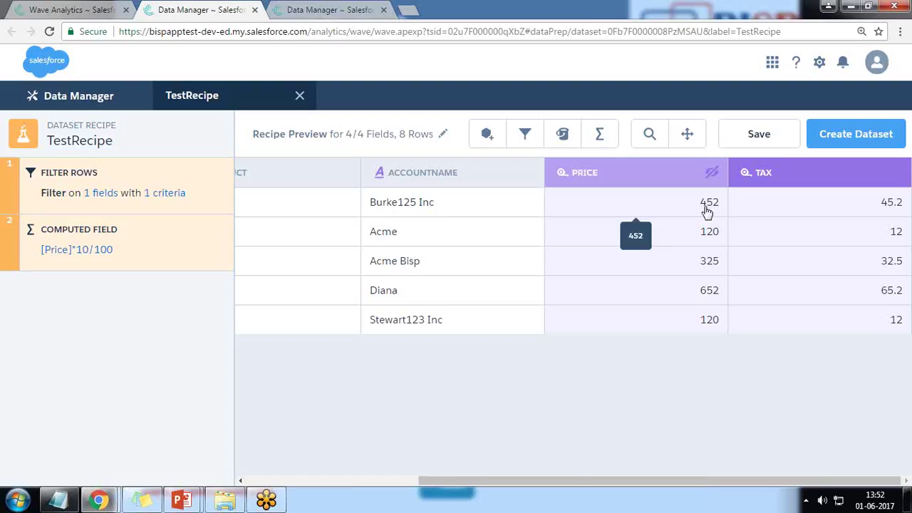
# Step: Define Tax buckets split at 300, below named High and above named Low, toggling null mapping
pyautogui.click(562, 135)
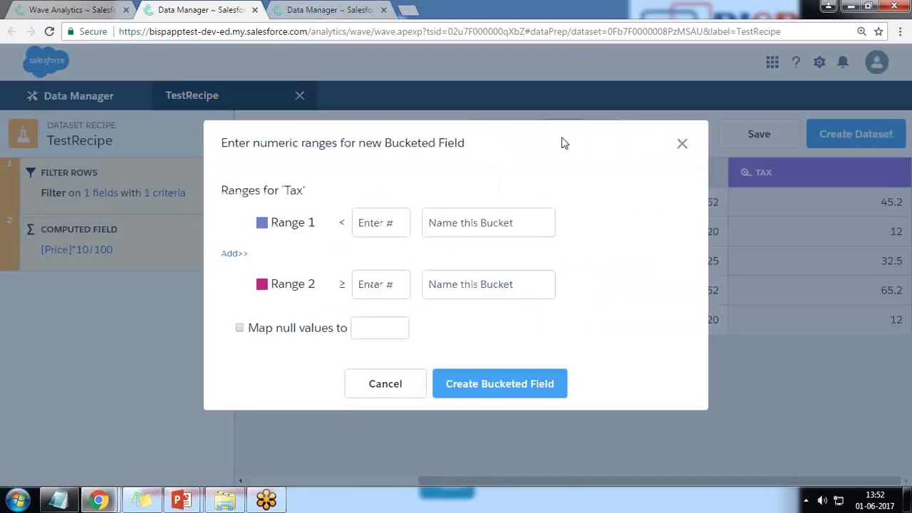
pyautogui.click(378, 228)
pyautogui.write('300')
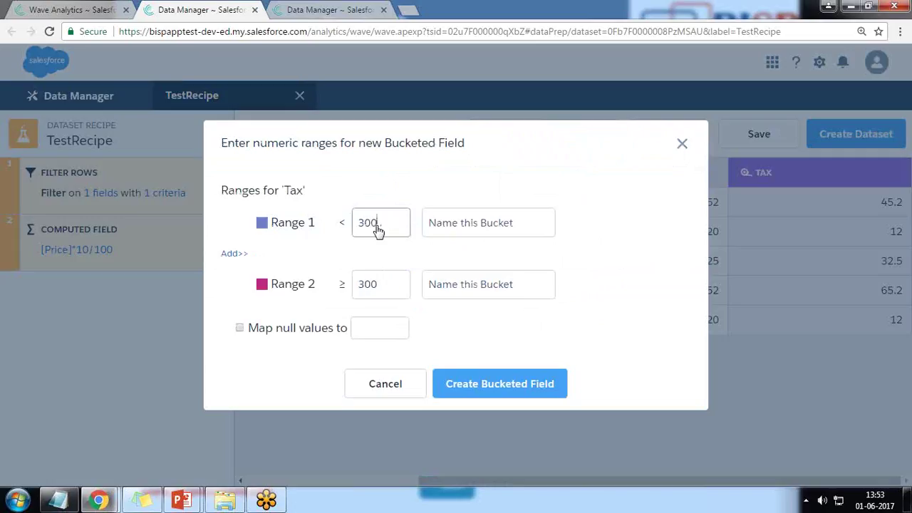
pyautogui.click(465, 226)
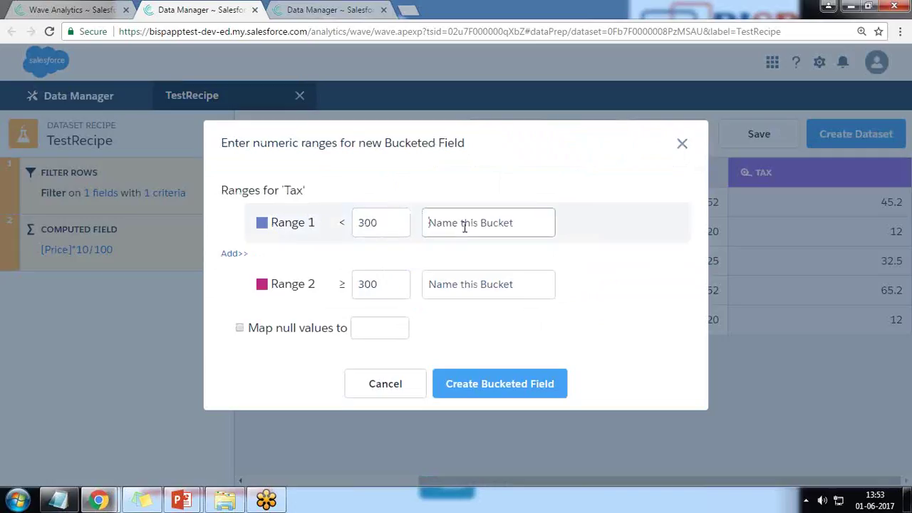
pyautogui.write('High')
pyautogui.click(453, 282)
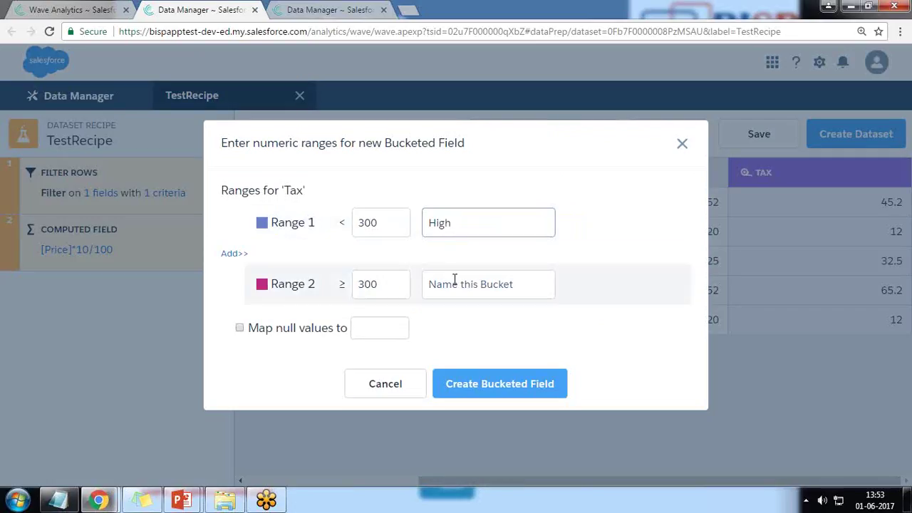
pyautogui.write('Low')
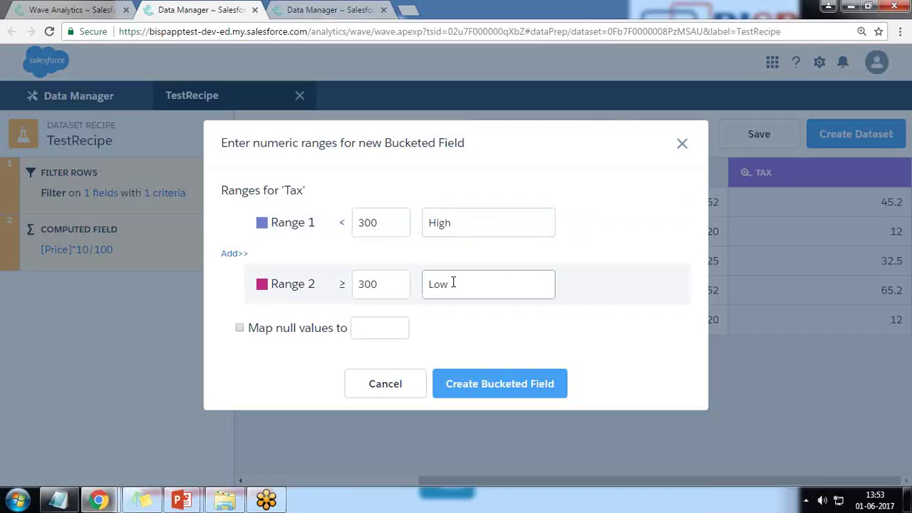
pyautogui.click(240, 328)
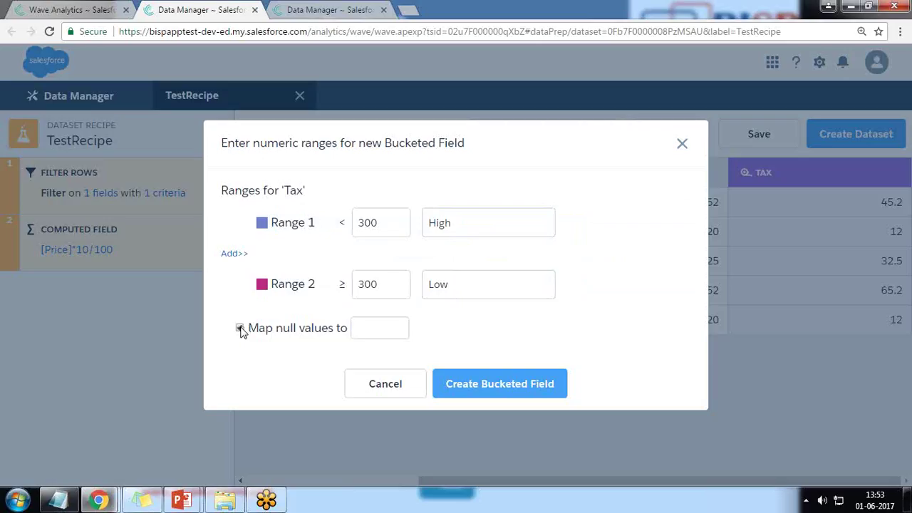
# Step: Create the Tax range bucket field and hide its TAX RANGEBUCKET column from the preview
pyautogui.click(487, 389)
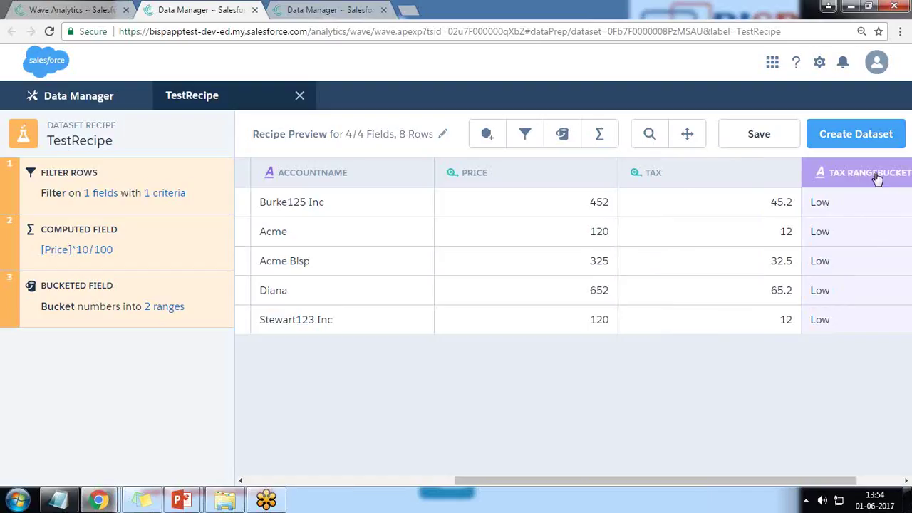
pyautogui.rightClick(857, 178)
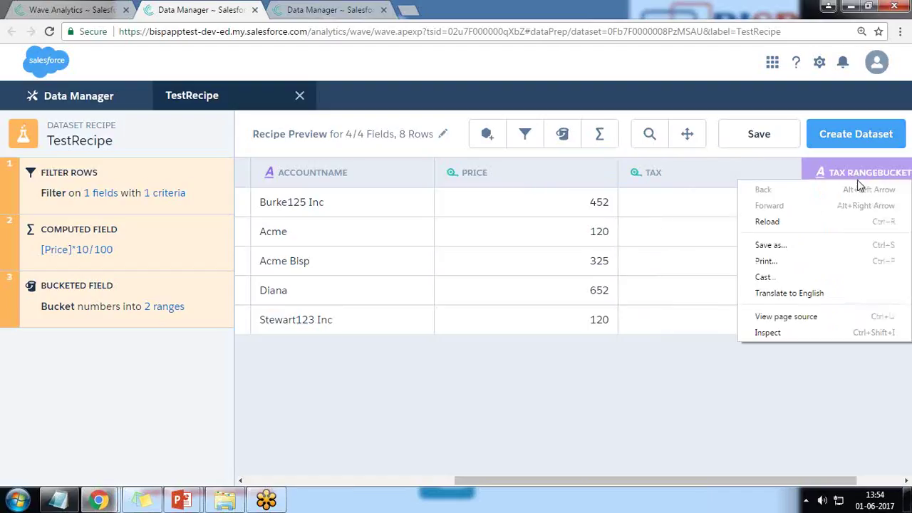
pyautogui.press('Escape')
pyautogui.hscroll(2, 858, 180)
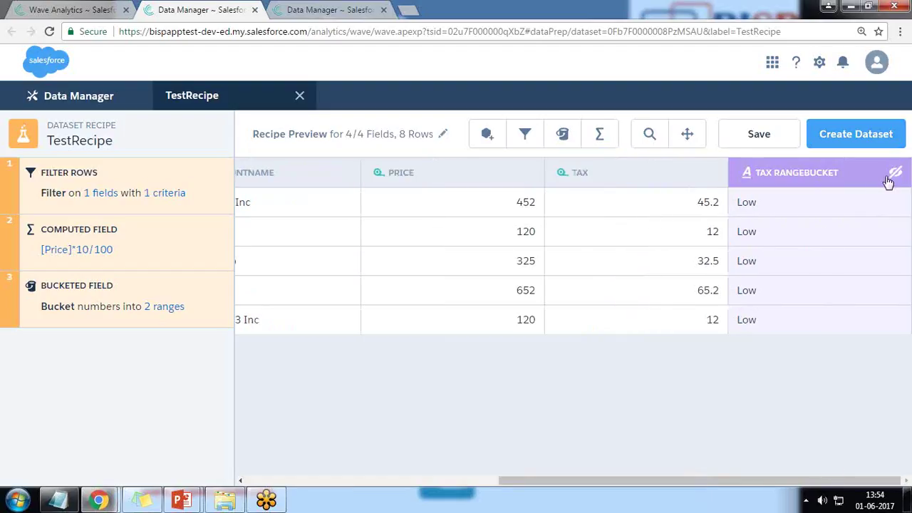
pyautogui.click(896, 173)
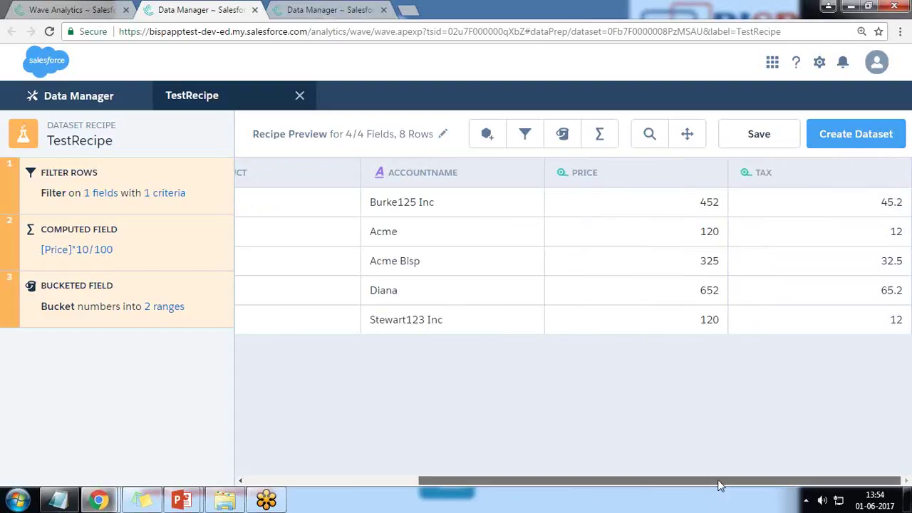
pyautogui.moveTo(559, 482); pyautogui.dragTo(656, 474)
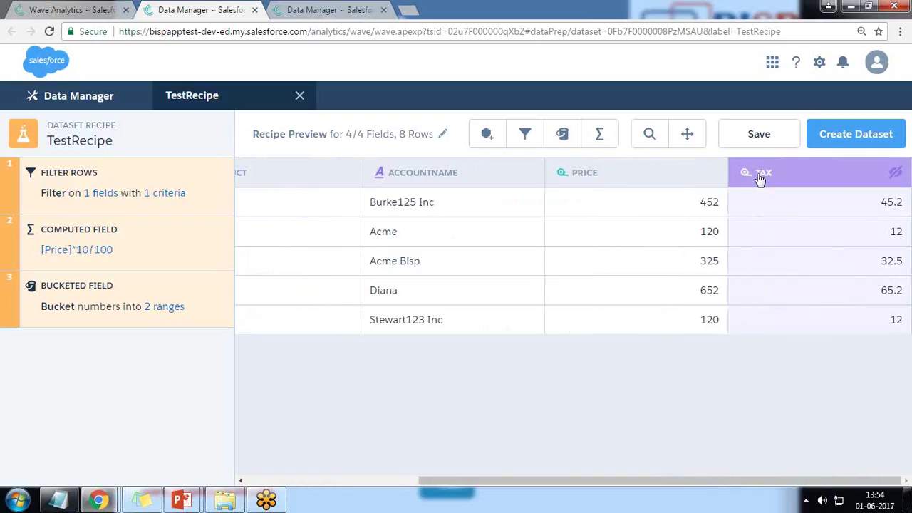
# Step: Select the PRICE column and start bucketing its values
pyautogui.click(570, 172)
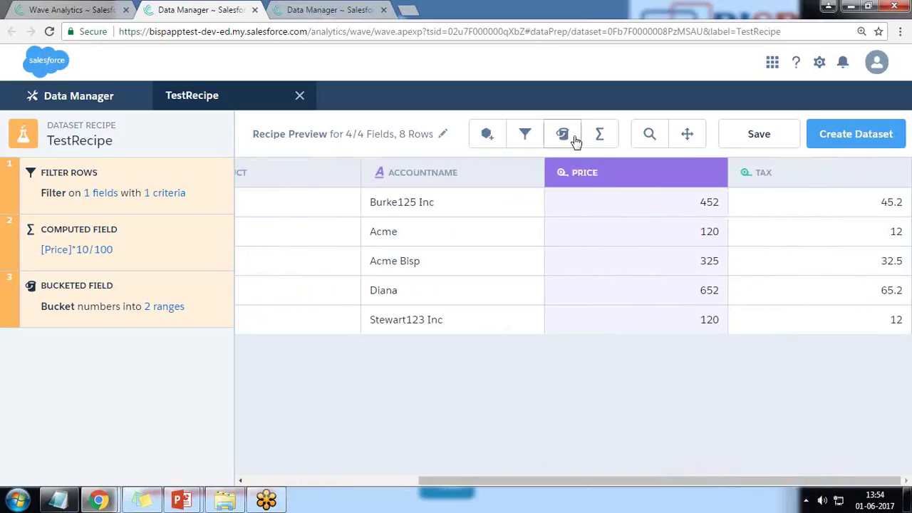
pyautogui.click(562, 136)
pyautogui.moveTo(228, 190); pyautogui.dragTo(318, 188)
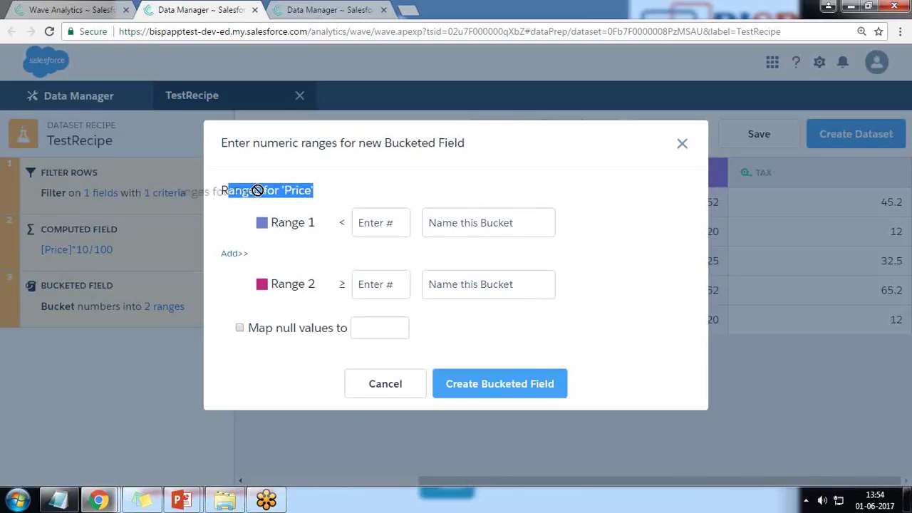
pyautogui.click(221, 190)
pyautogui.moveTo(221, 191); pyautogui.dragTo(326, 189)
# Step: Bucket Price as Low below 300 and High at 300 or above, and create the field
pyautogui.click(470, 223)
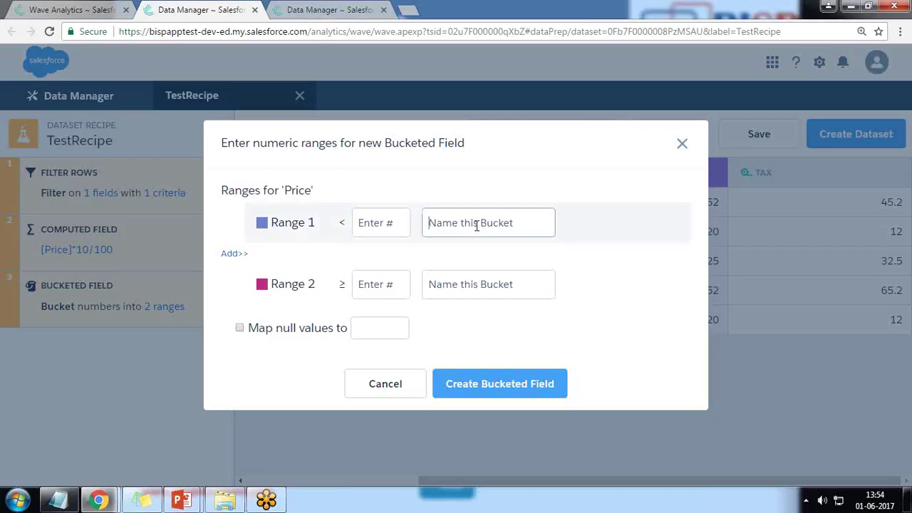
pyautogui.click(389, 223)
pyautogui.write('3')
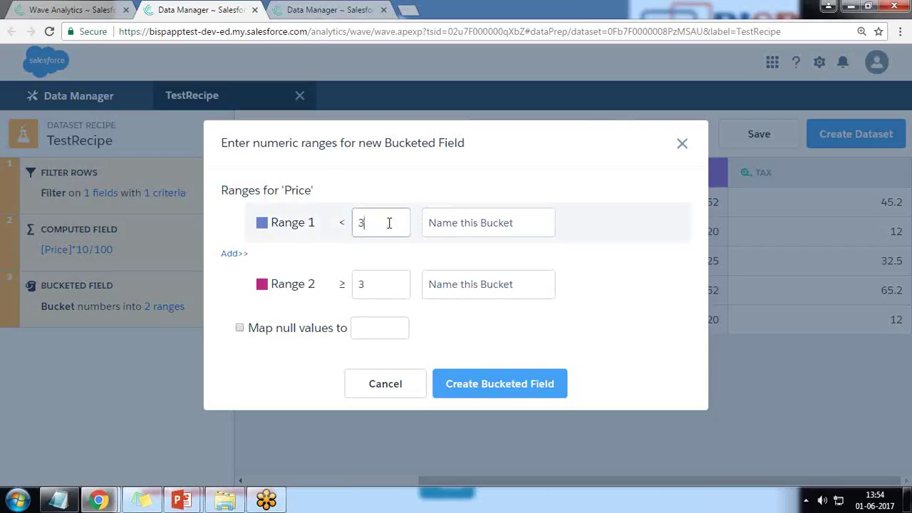
pyautogui.write('00')
pyautogui.press('Tab')
pyautogui.write('L')
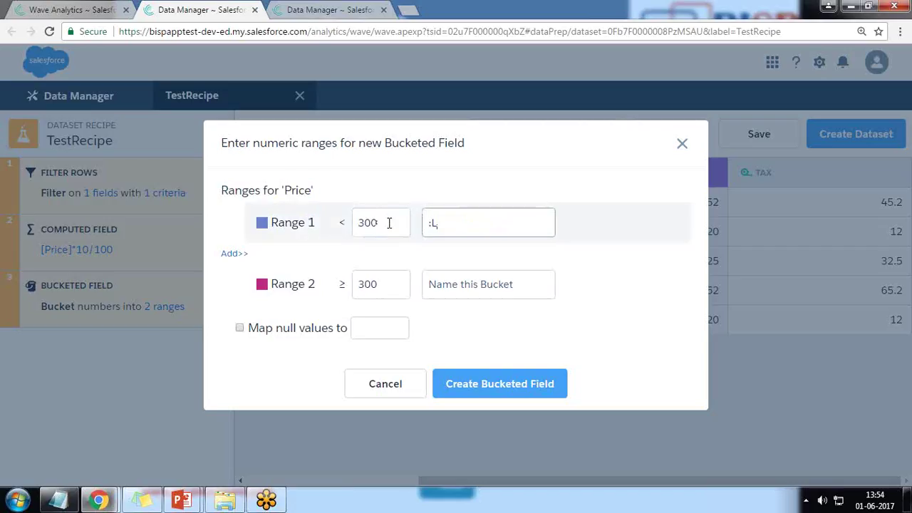
pyautogui.press('BackSpace')
pyautogui.write('Low')
pyautogui.press('Tab')
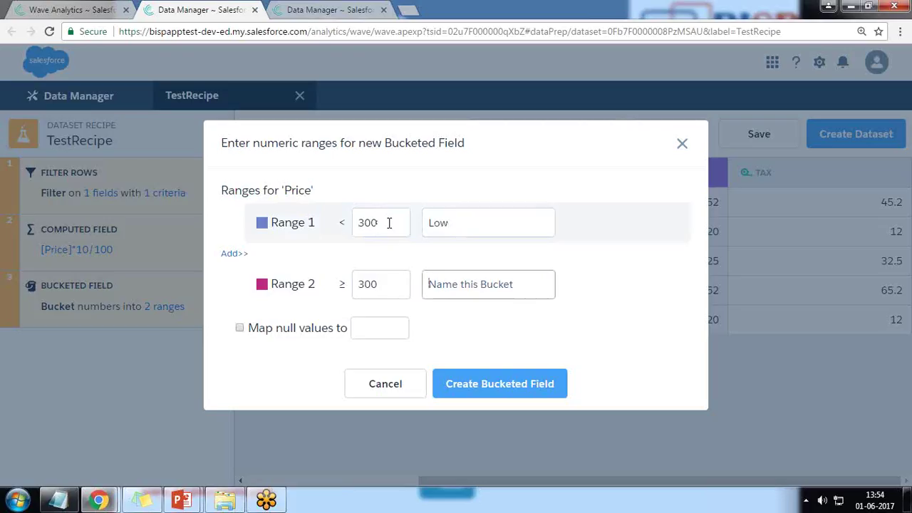
pyautogui.write('High')
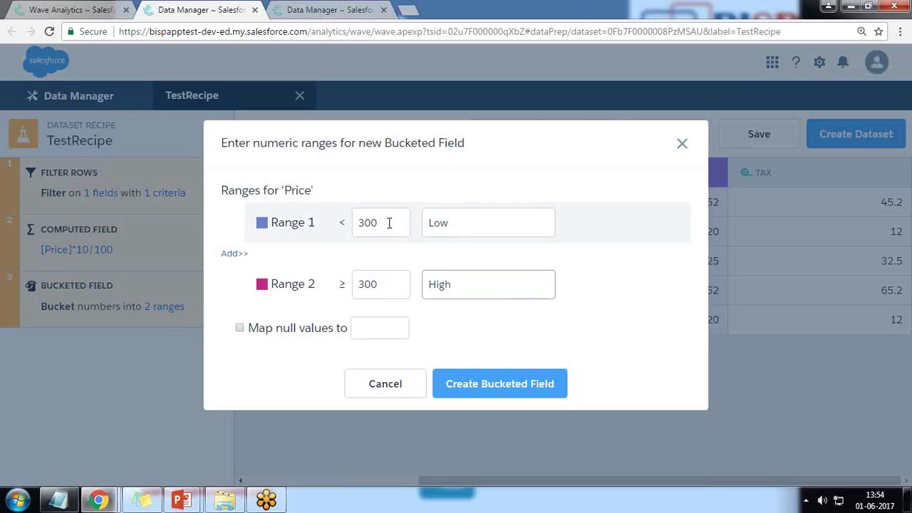
pyautogui.click(517, 382)
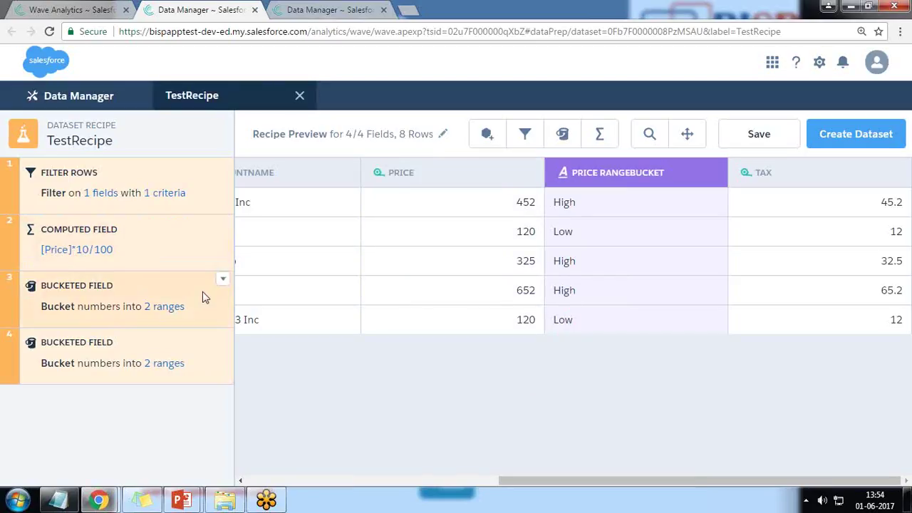
# Step: Inspect step 3's options and the Tax bucket range settings without changing anything
pyautogui.click(223, 280)
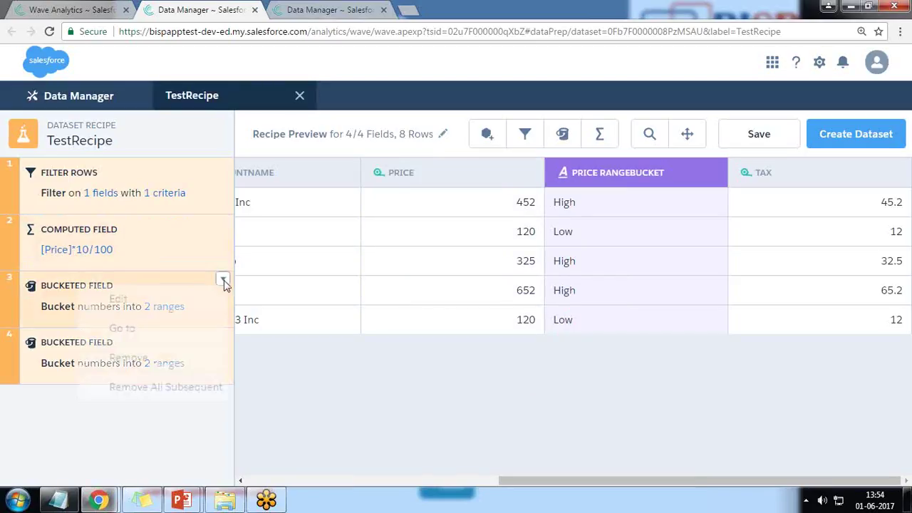
pyautogui.click(53, 439)
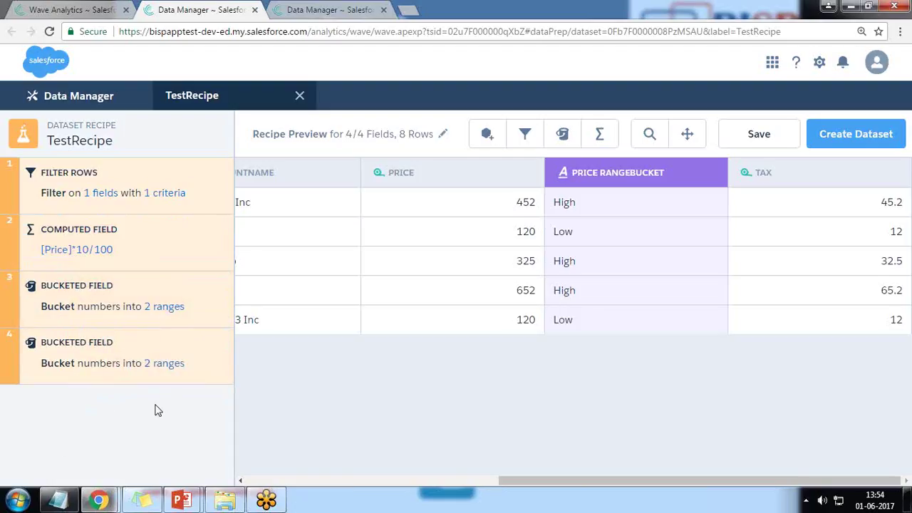
pyautogui.click(89, 286)
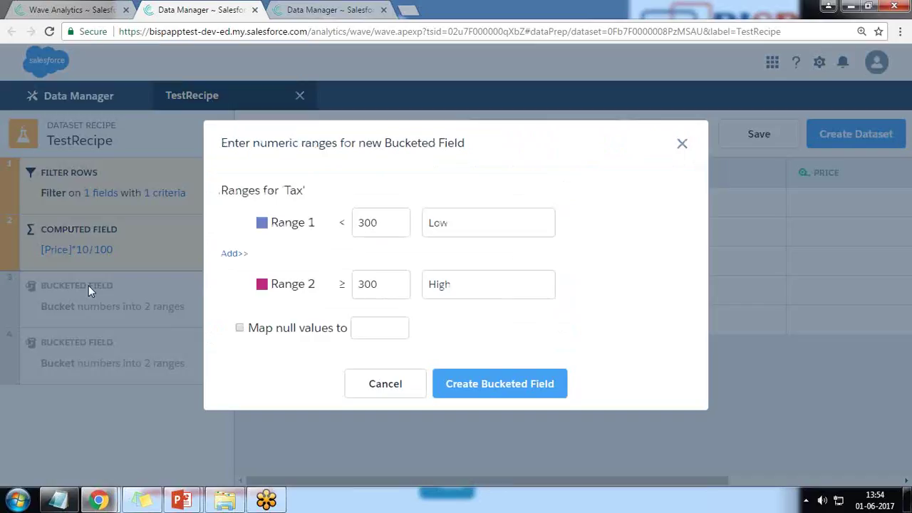
pyautogui.click(682, 143)
# Step: Remove the Tax bucket step and start creating a dataset from the recipe
pyautogui.click(223, 279)
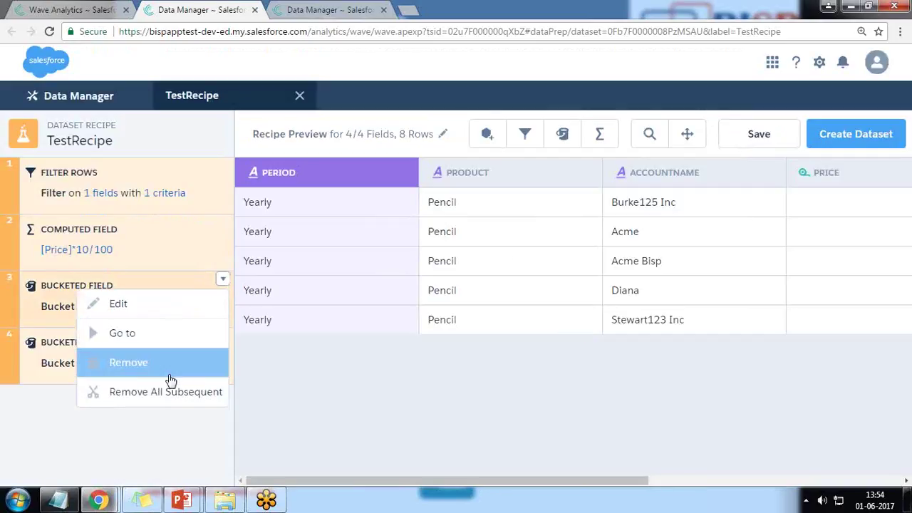
pyautogui.click(129, 365)
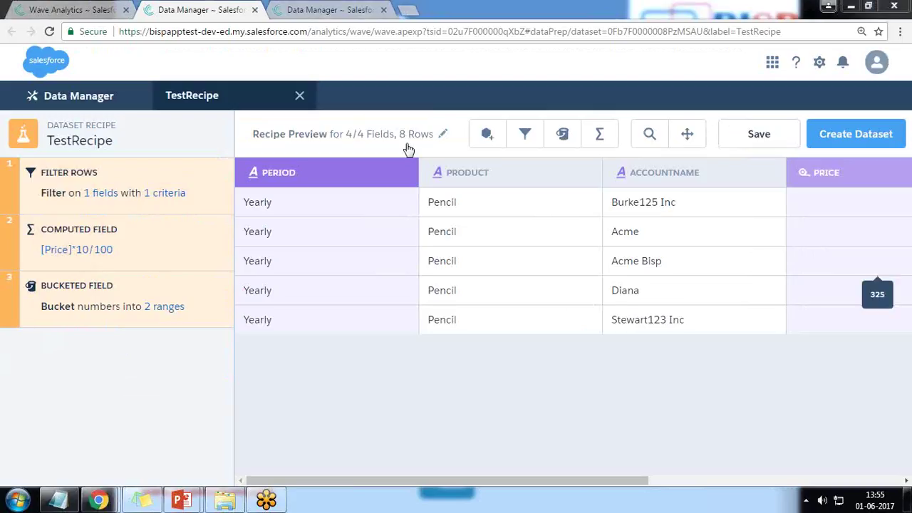
pyautogui.click(854, 136)
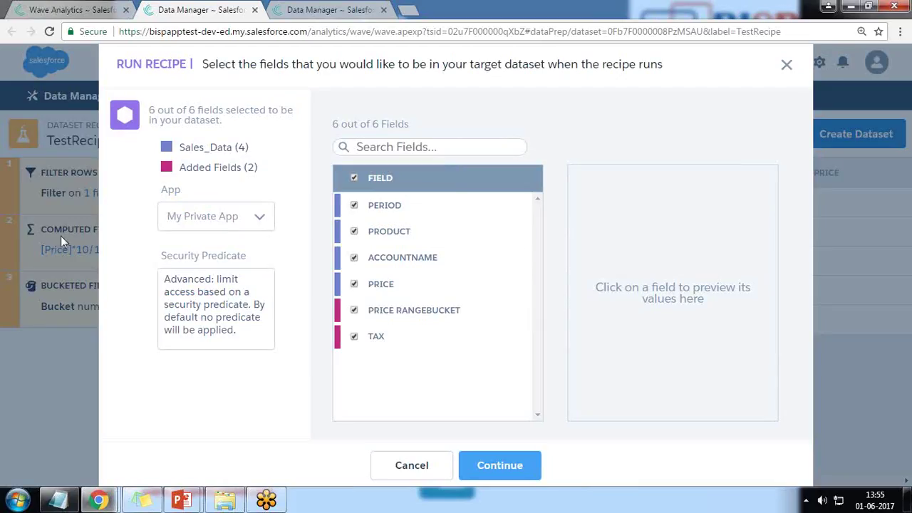
# Step: Keep all six fields and run the TestRecipe recipe once only to build its dataset
pyautogui.click(499, 467)
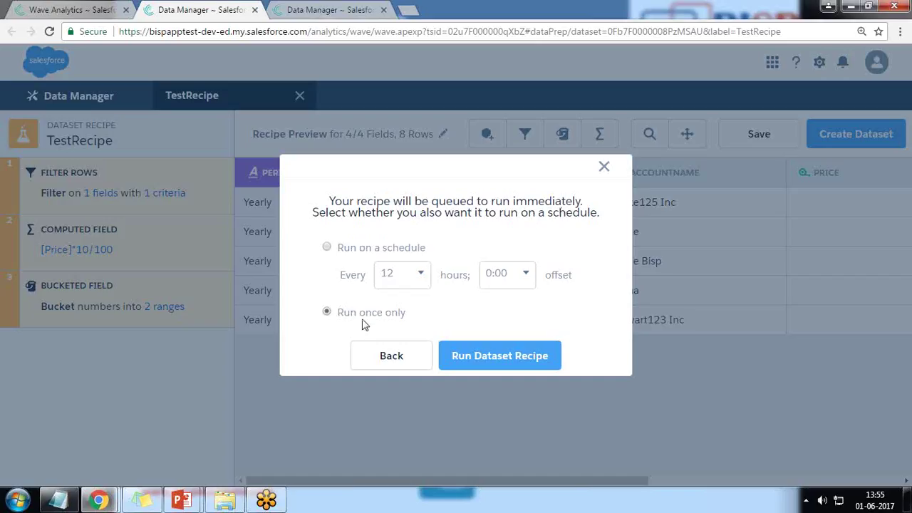
pyautogui.moveTo(339, 309); pyautogui.dragTo(406, 318)
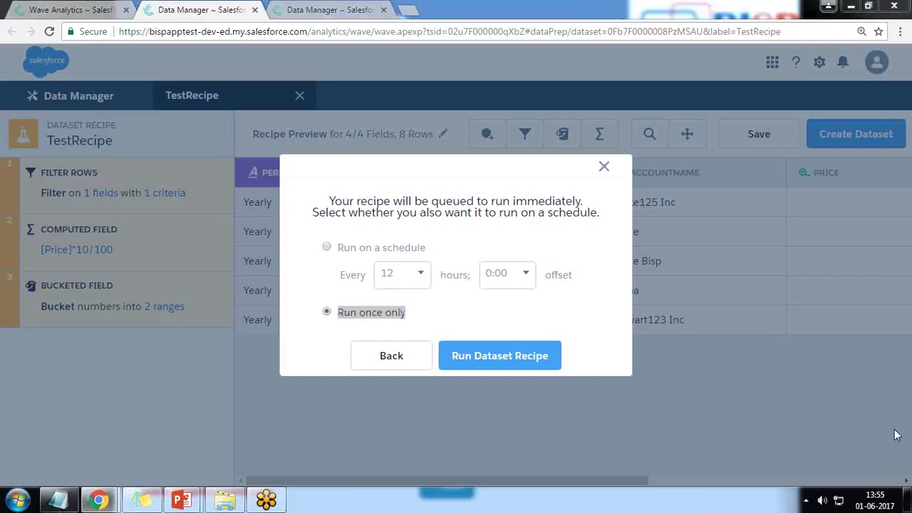
pyautogui.click(327, 247)
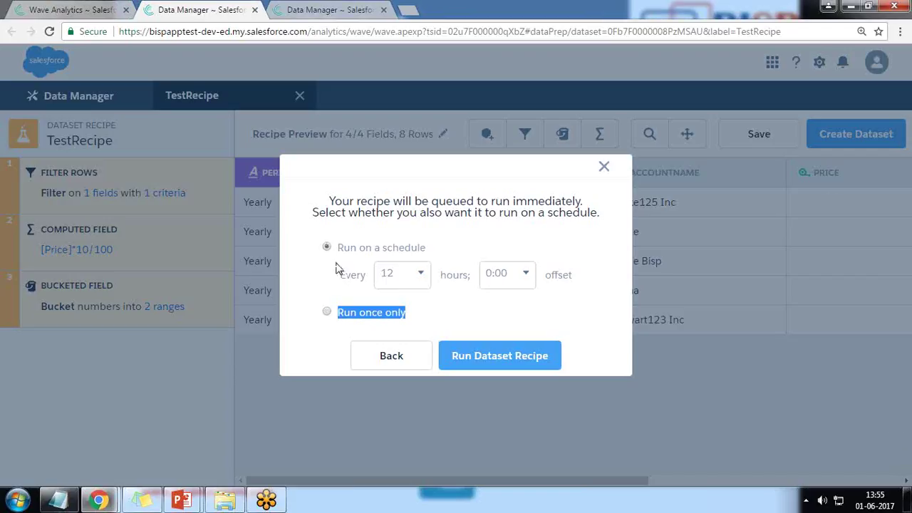
pyautogui.click(421, 276)
pyautogui.click(378, 301)
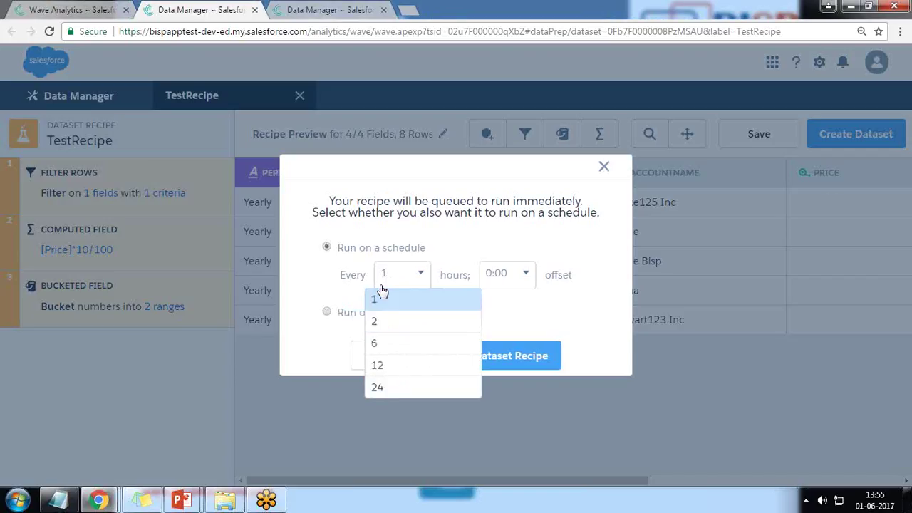
pyautogui.click(327, 312)
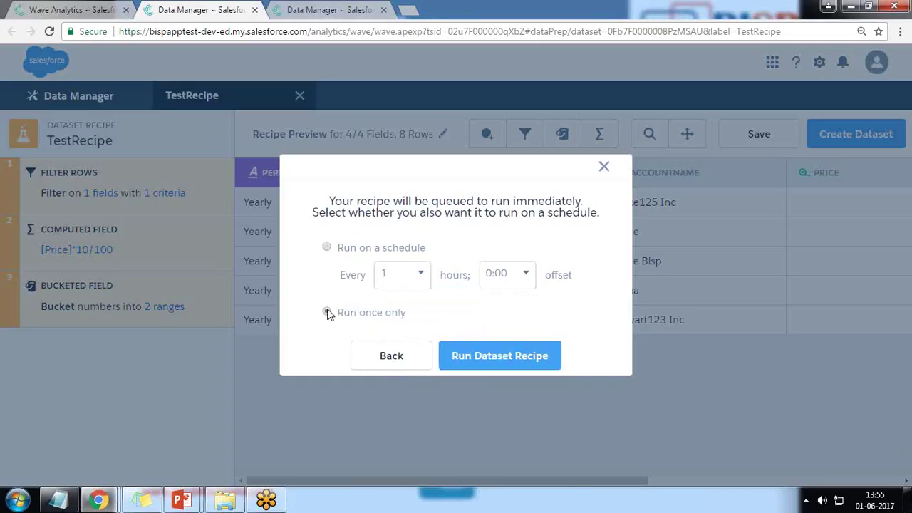
pyautogui.click(477, 360)
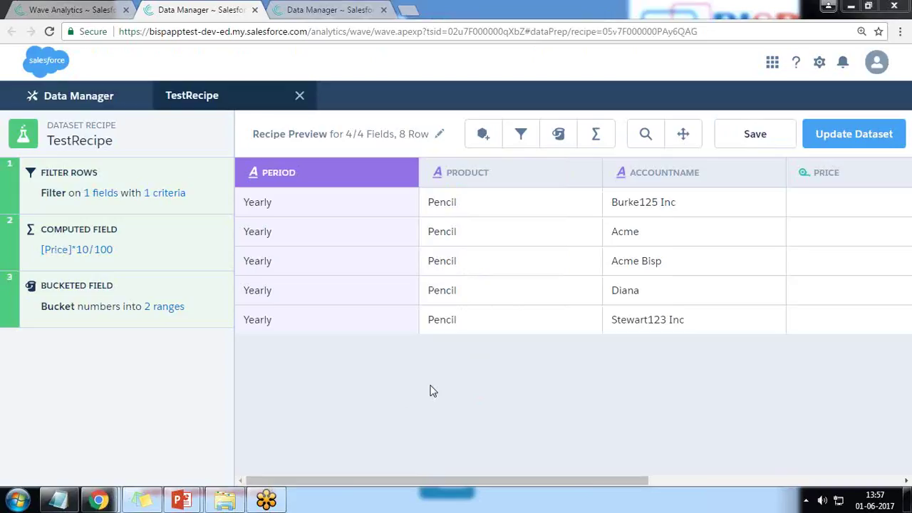
# Step: Open the TestRecipe dataset in a new Wave Analytics lens and display it as a values table
pyautogui.click(86, 10)
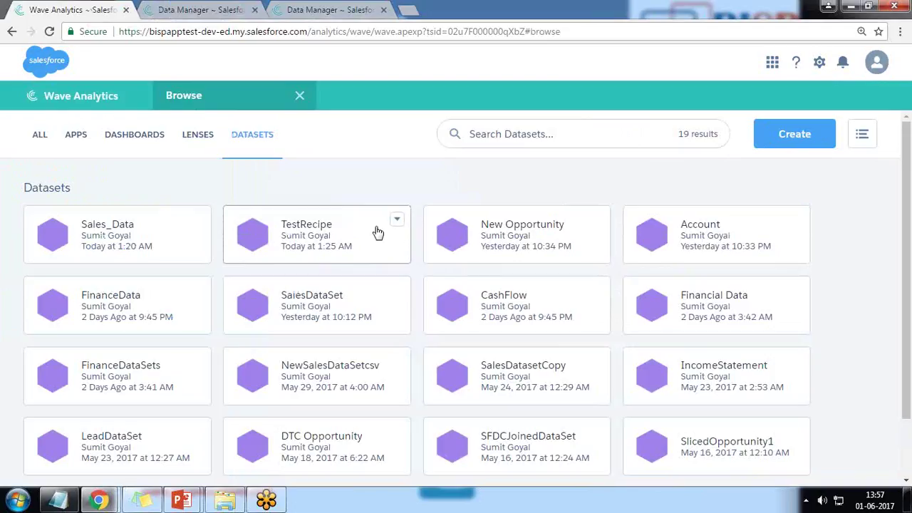
pyautogui.click(315, 236)
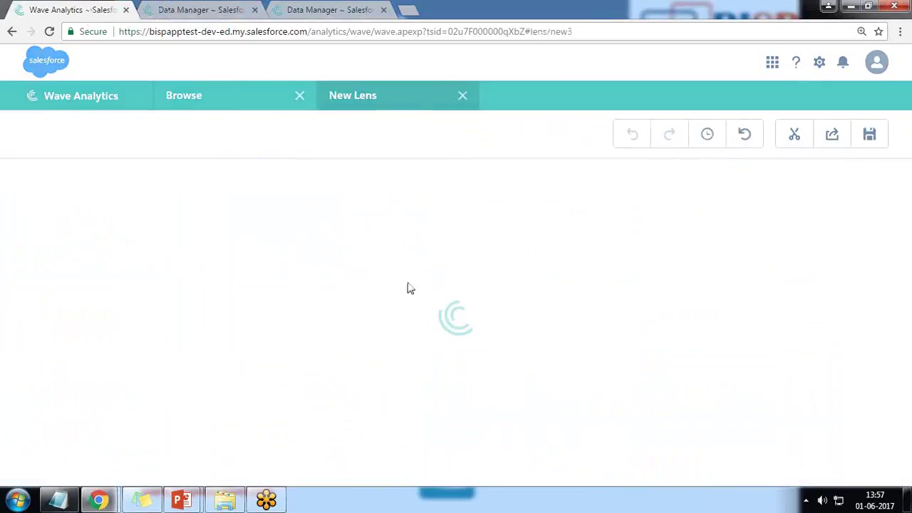
pyautogui.click(347, 193)
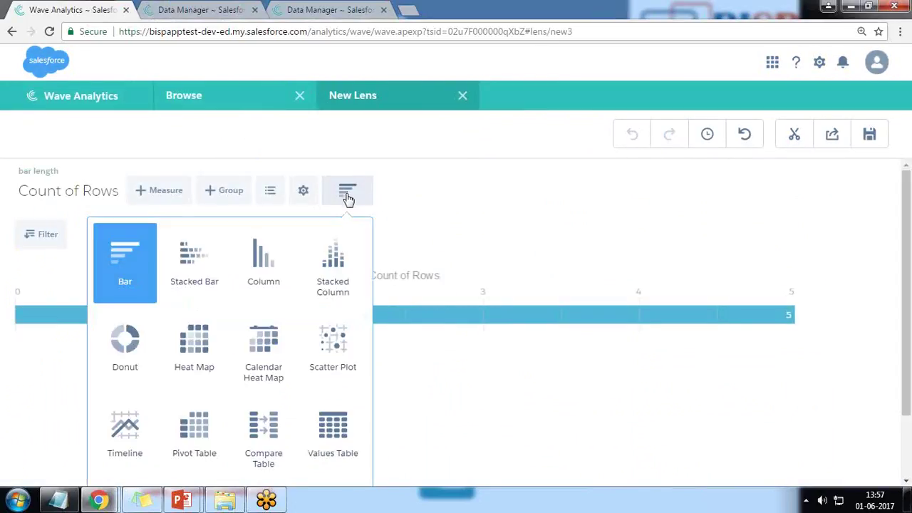
pyautogui.click(332, 426)
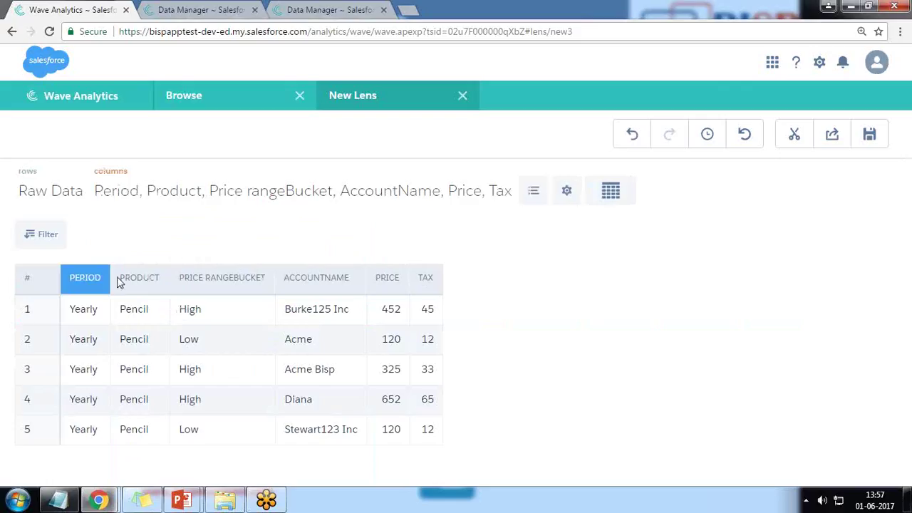